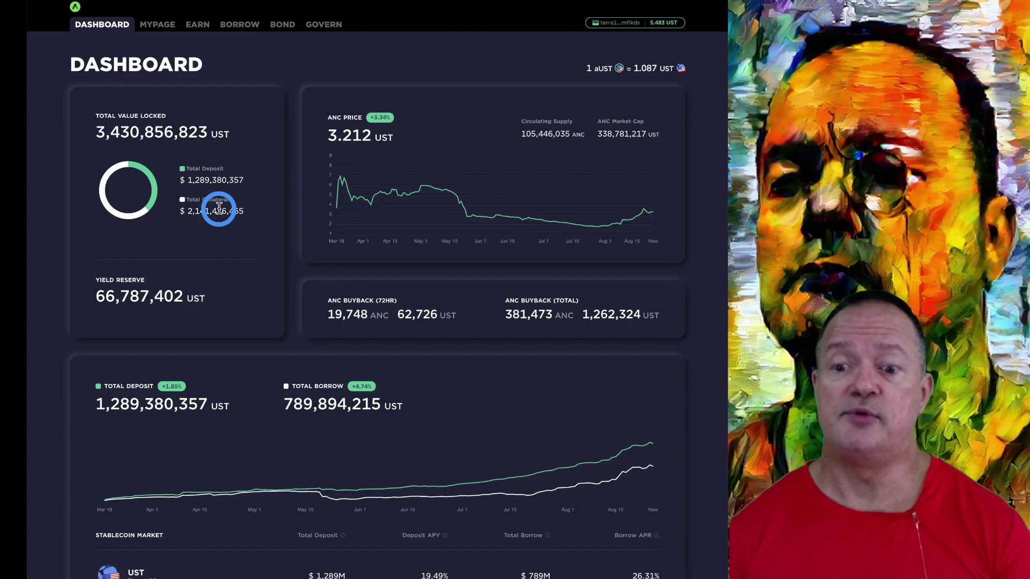
# Look through the dashboard's total value locked, stablecoin market, collateral value chart and bAsset market.
pyautogui.scroll(-8, 329, 323)
pyautogui.scroll(-2, 329, 325)
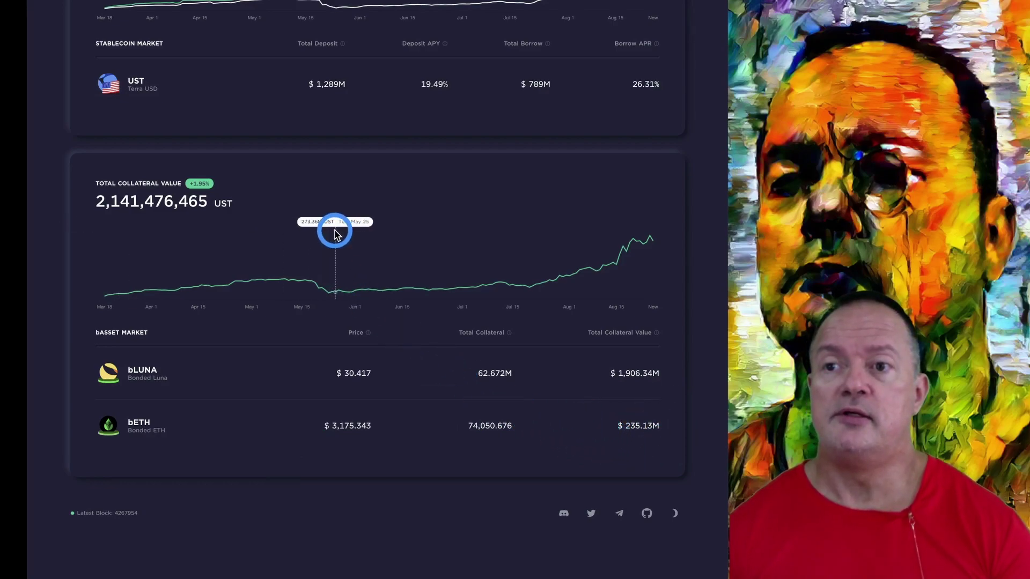
pyautogui.scroll(5, 334, 231)
pyautogui.scroll(4, 333, 232)
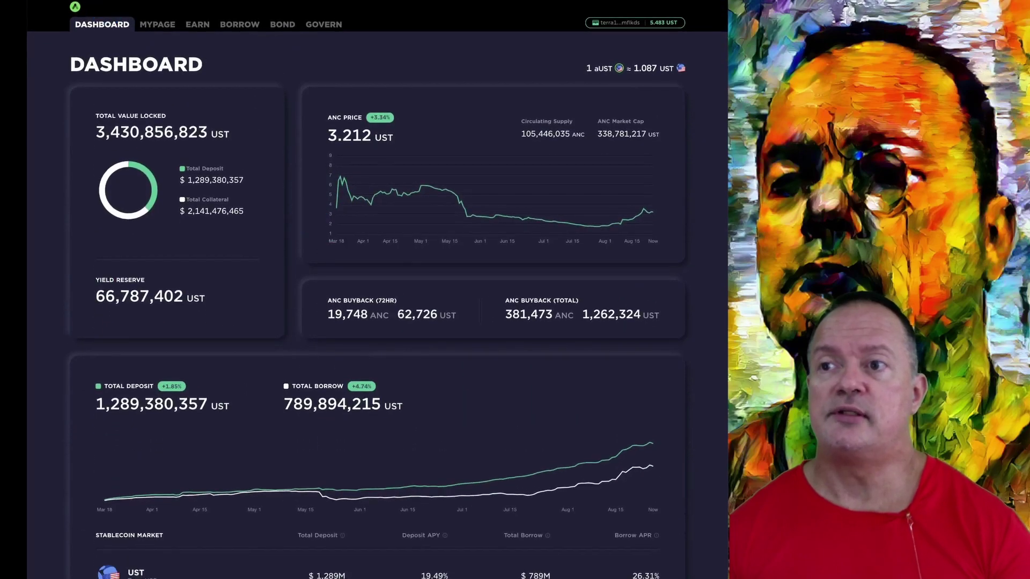
# View the Borrow page's collateral list and the Bond page's LUNA minting form, and return to Borrow.
pyautogui.click(234, 28)
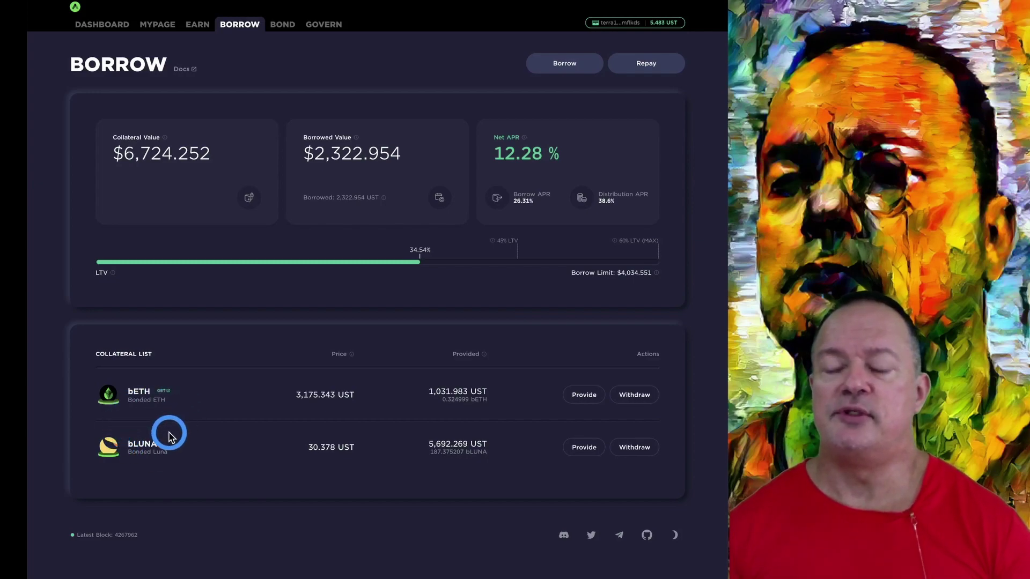
pyautogui.click(280, 25)
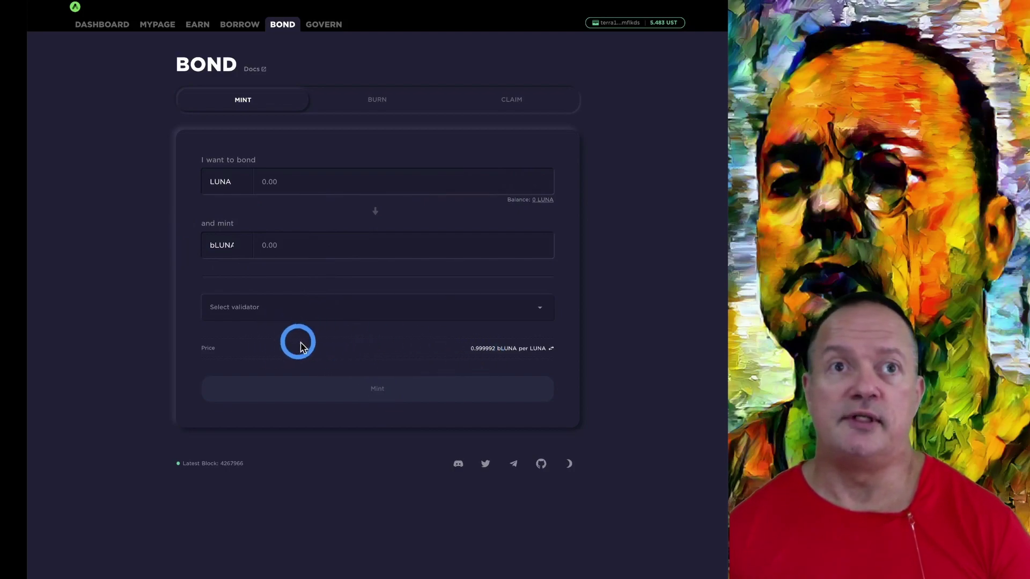
pyautogui.click(234, 26)
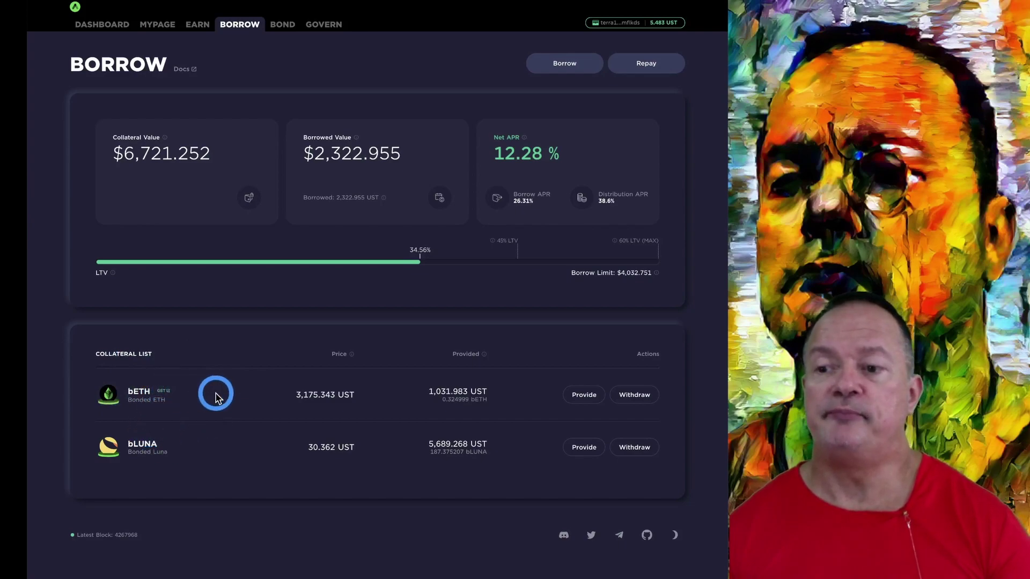
# Open Lido's bETH conversion page from the bETH collateral entry and switch the MetaMask wallet to Ethereum Mainnet.
pyautogui.click(163, 392)
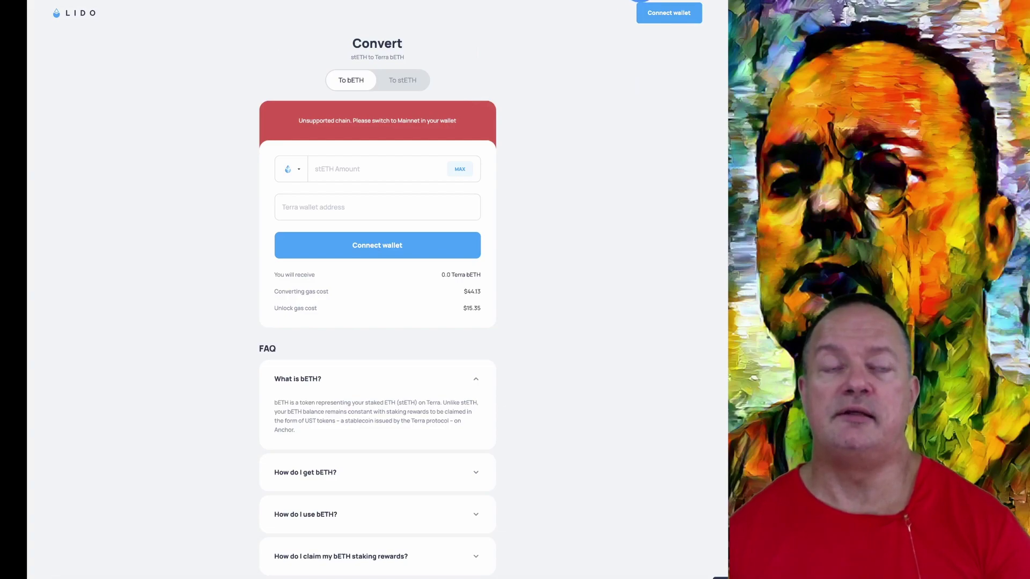
pyautogui.click(641, 1)
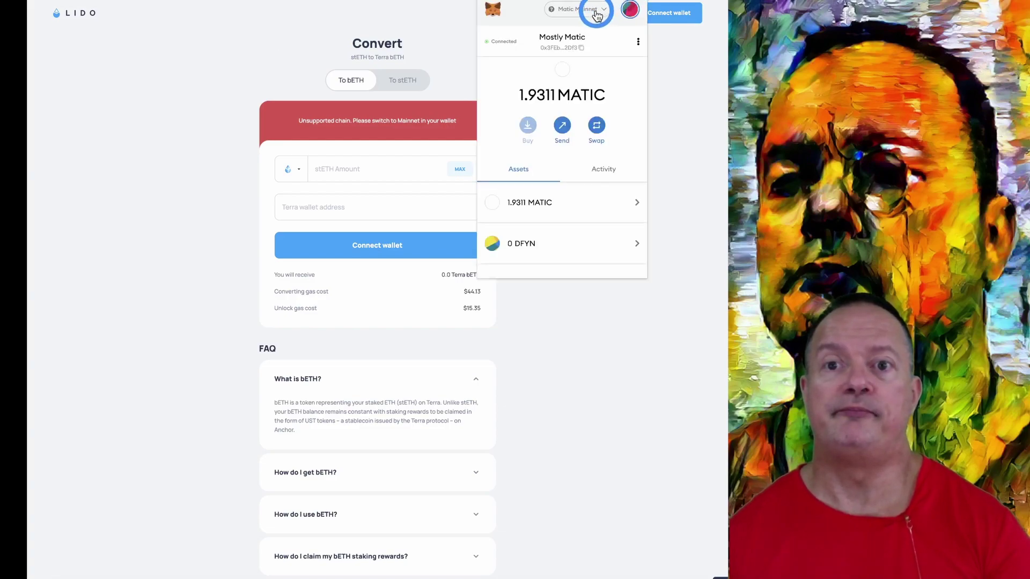
pyautogui.click(597, 16)
pyautogui.click(551, 81)
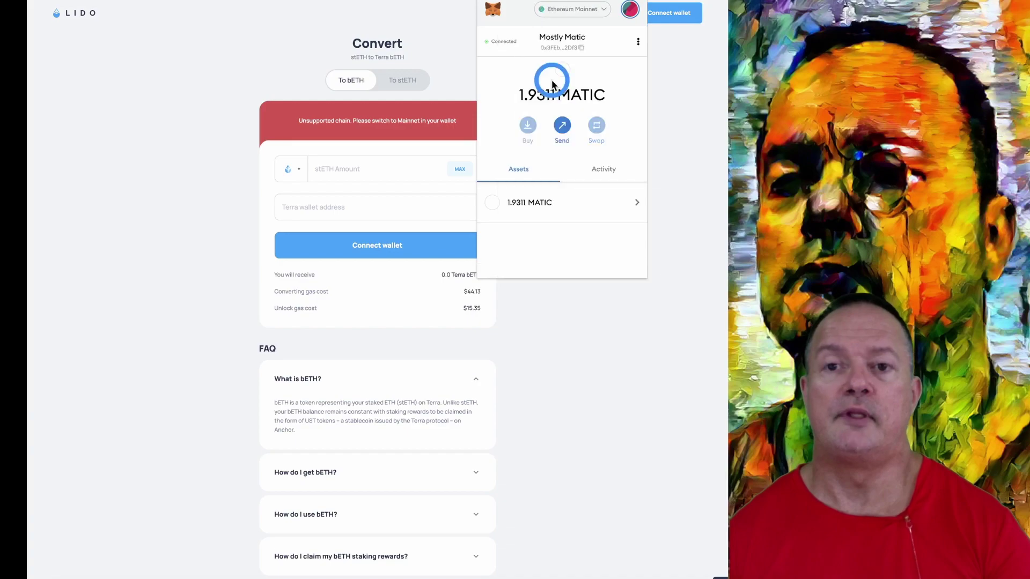
pyautogui.click(668, 65)
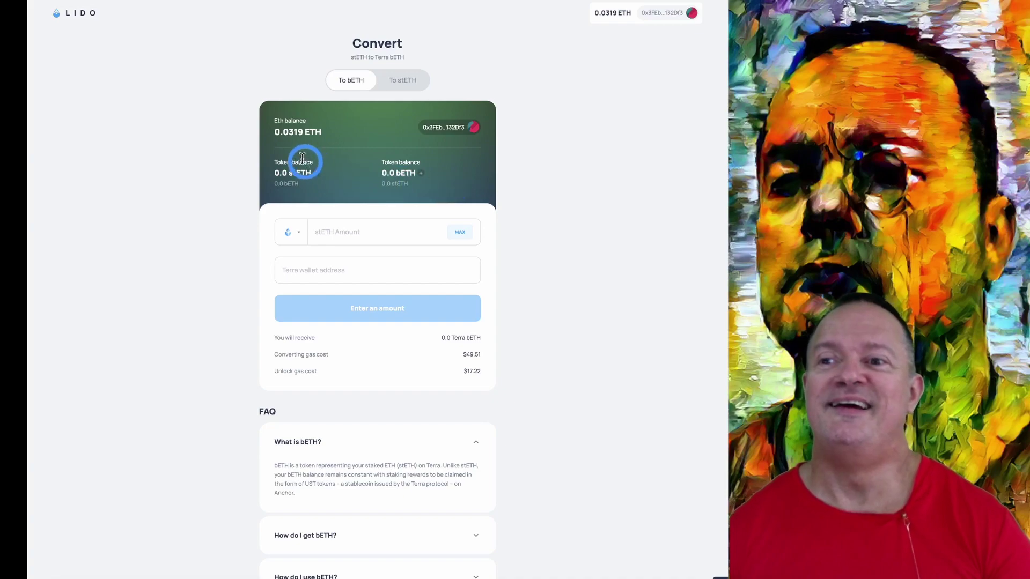
# Set the bETH conversion to use the maximum amount of Ethereum (ETH), and look through the bETH FAQ.
pyautogui.click(298, 236)
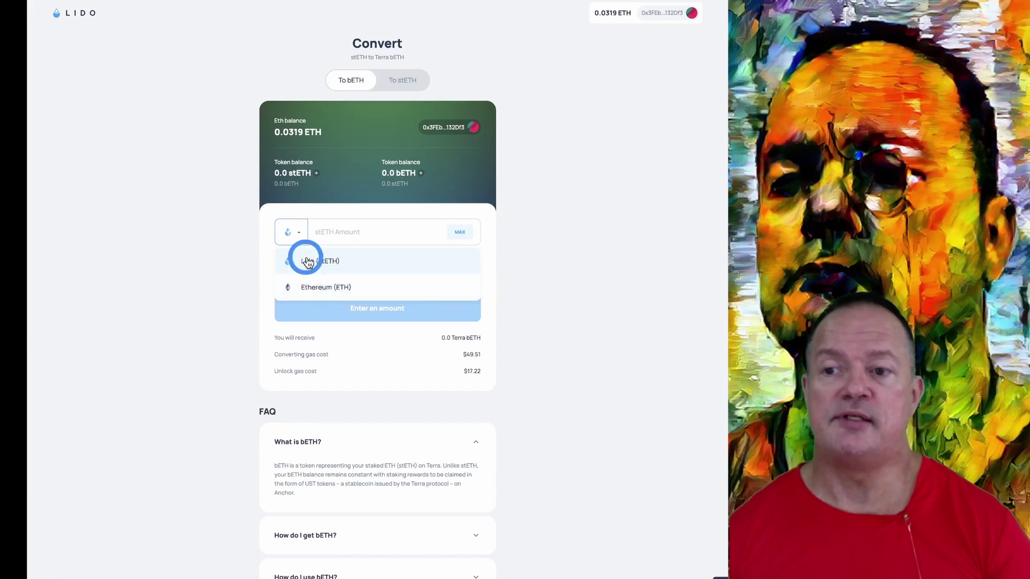
pyautogui.click(335, 288)
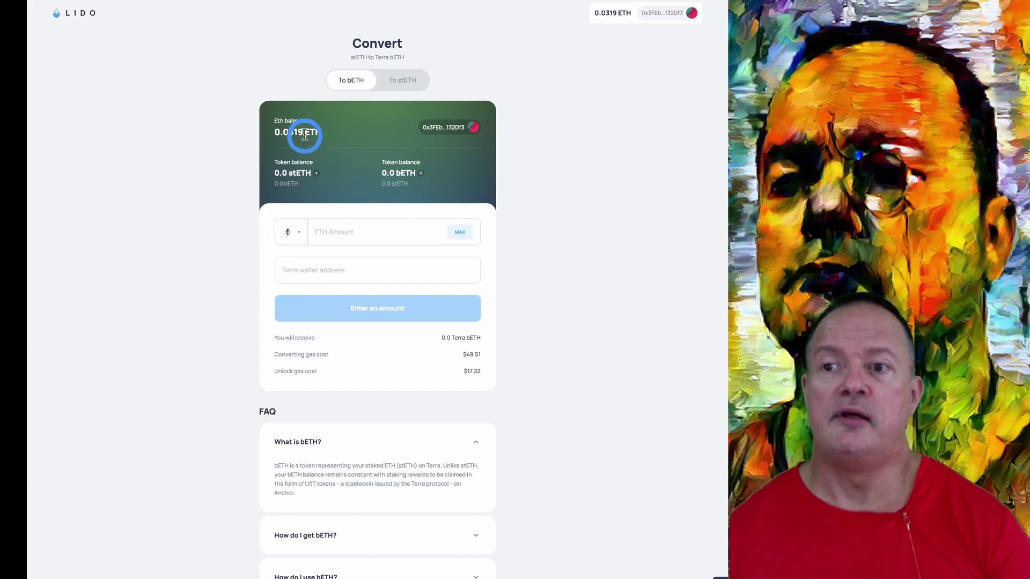
pyautogui.click(457, 232)
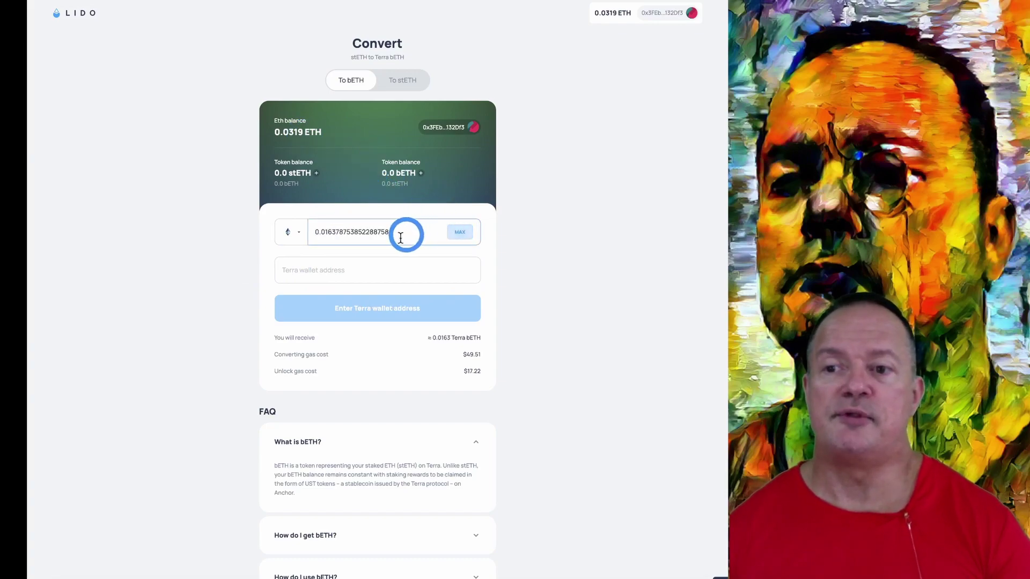
pyautogui.click(382, 269)
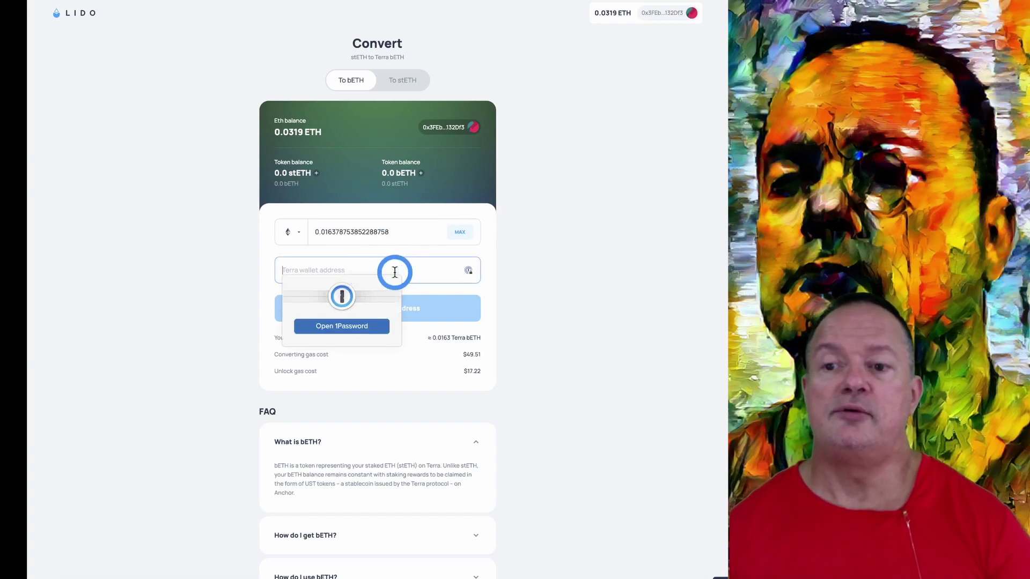
pyautogui.click(531, 260)
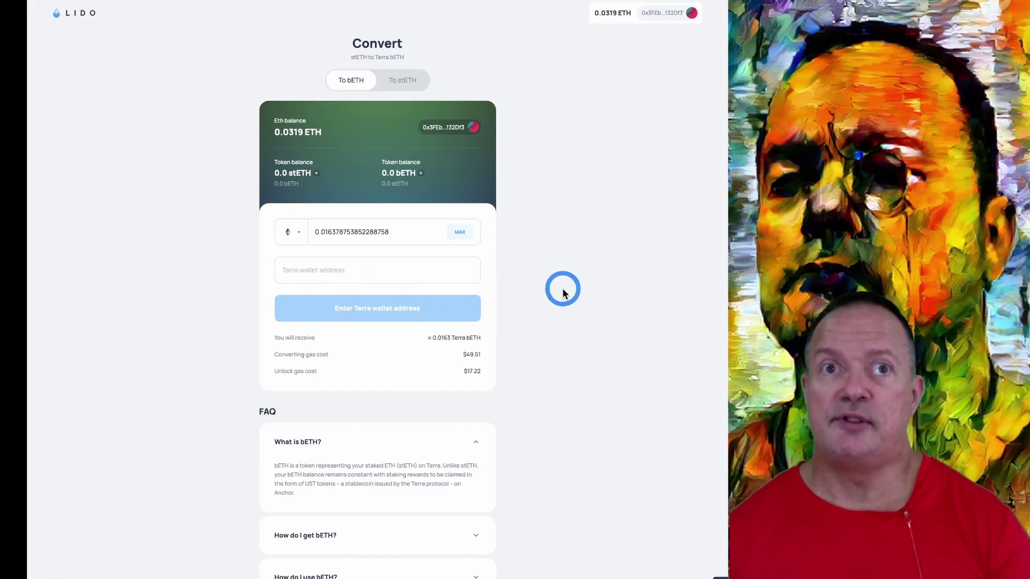
pyautogui.scroll(-8, 557, 297)
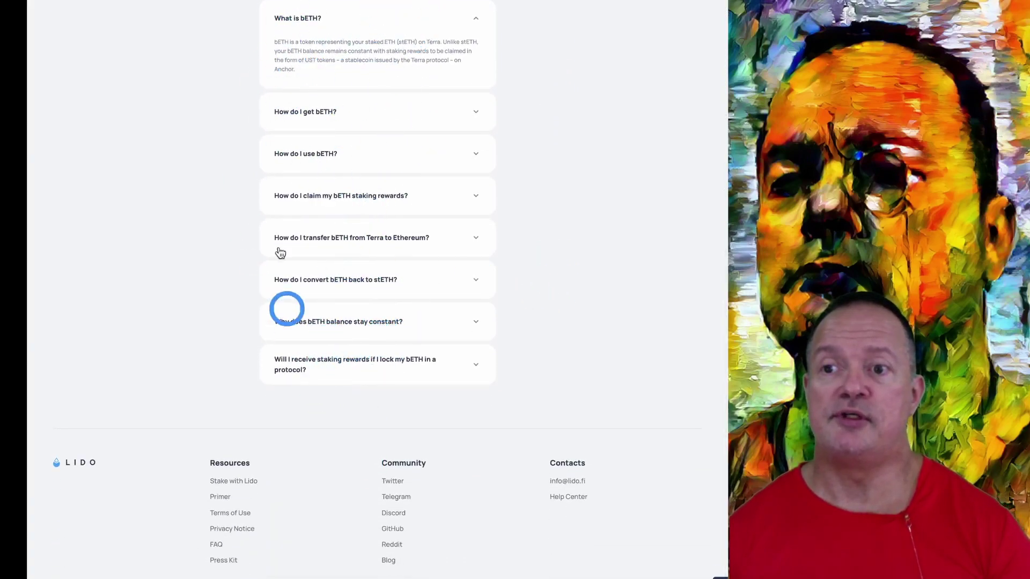
pyautogui.scroll(8, 513, 276)
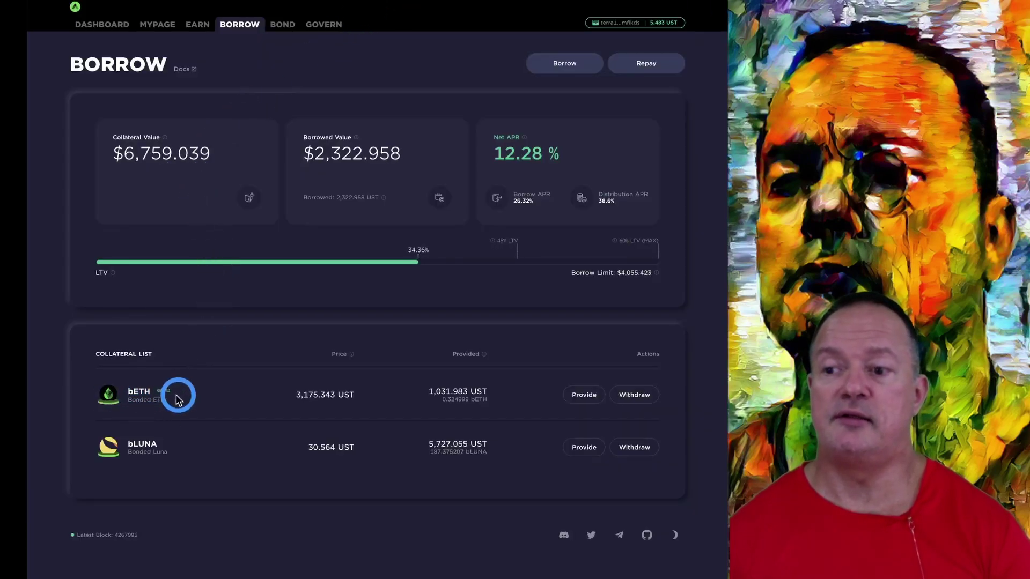
# View the Provide Collateral form for bETH on Anchor's Borrow page and close it without depositing.
pyautogui.click(584, 396)
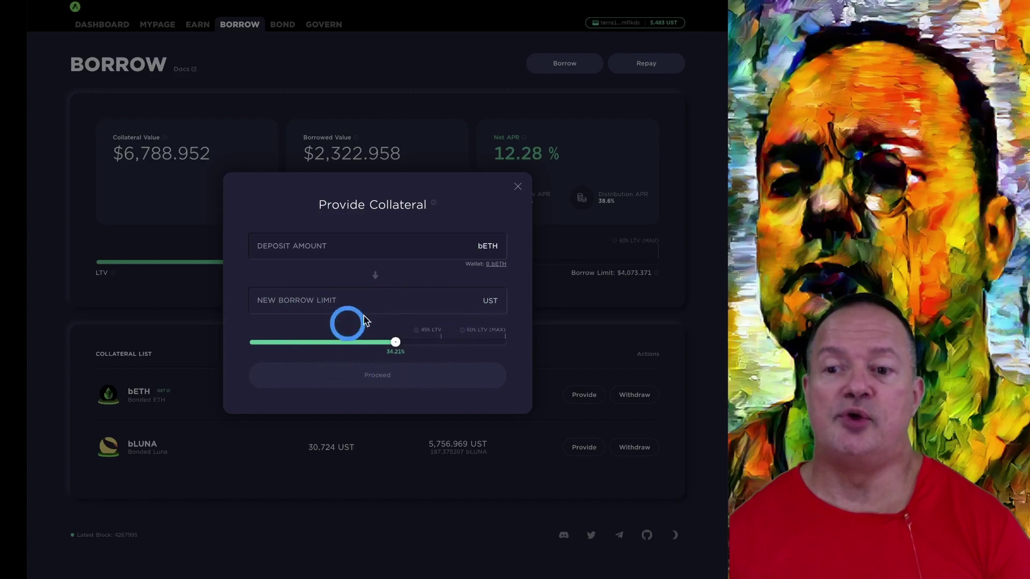
pyautogui.moveTo(425, 328)
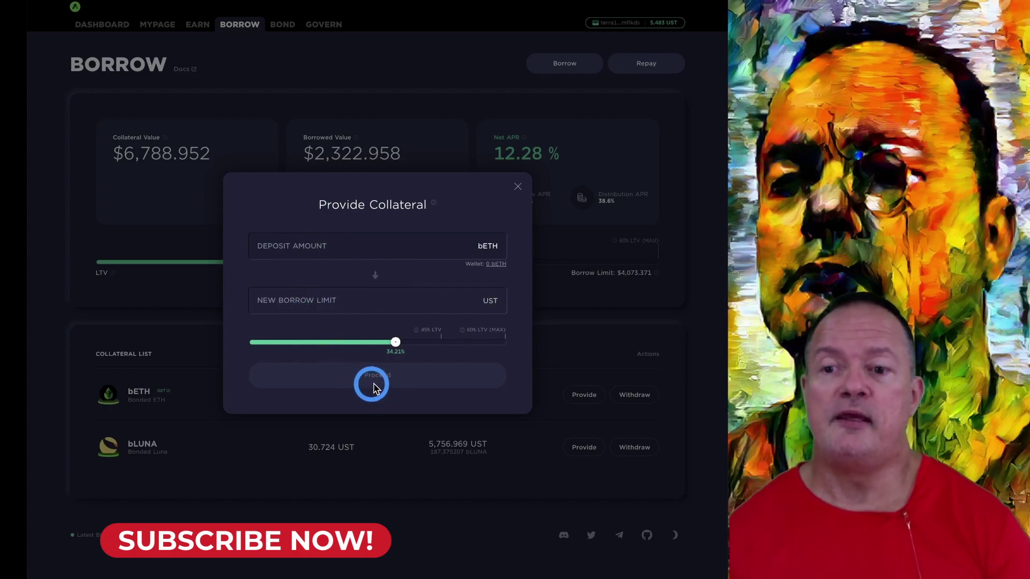
pyautogui.click(518, 188)
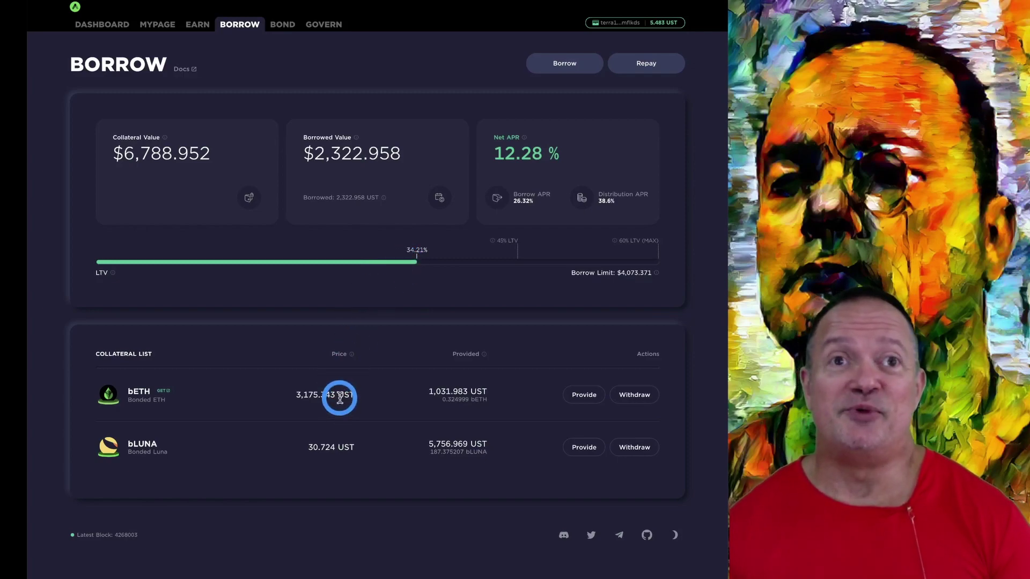
pyautogui.moveTo(514, 239)
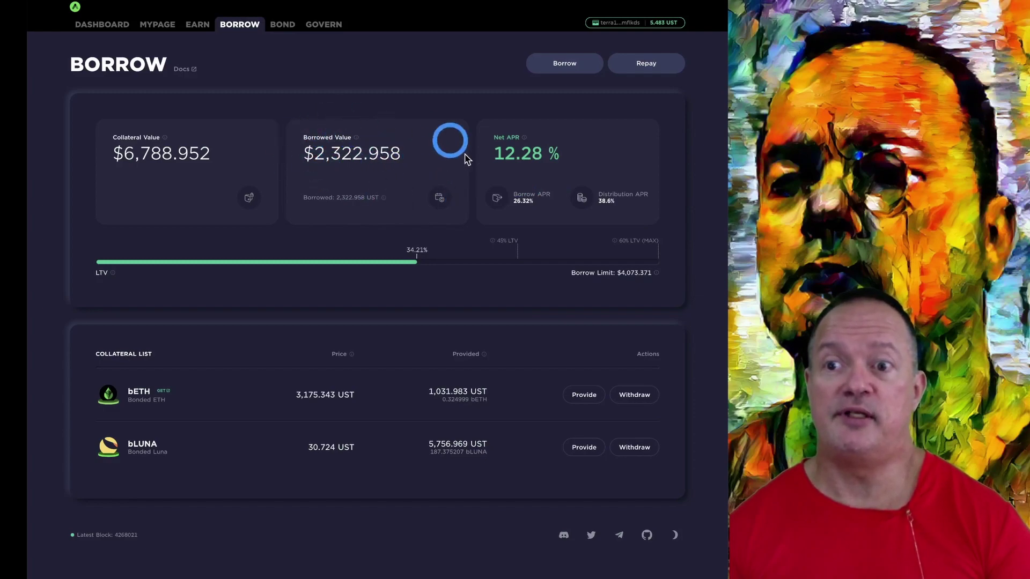
# View the account's holdings and rewards on My Page, and the ANC-UST LP details on the Governance page.
pyautogui.click(161, 28)
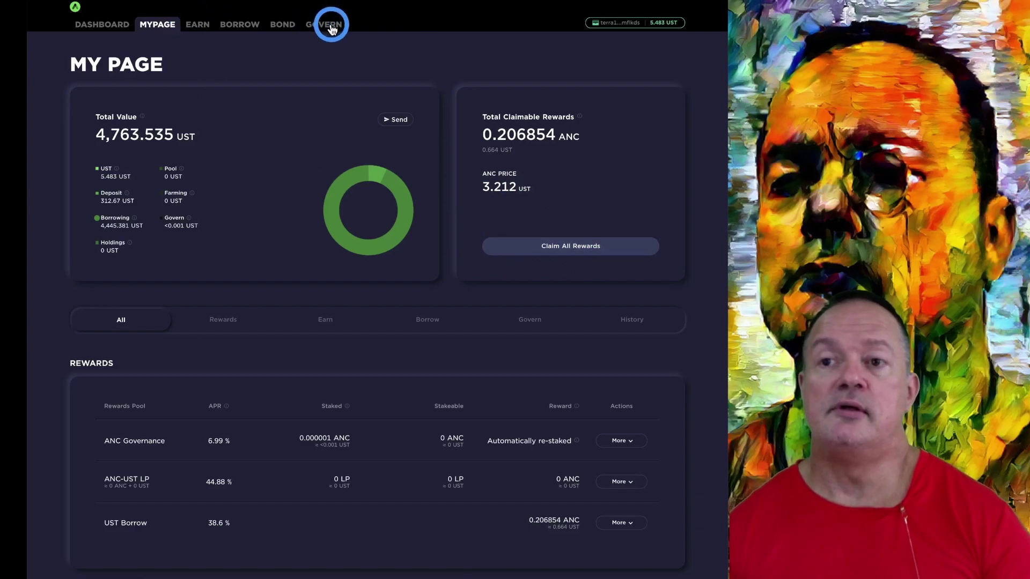
pyautogui.click(314, 26)
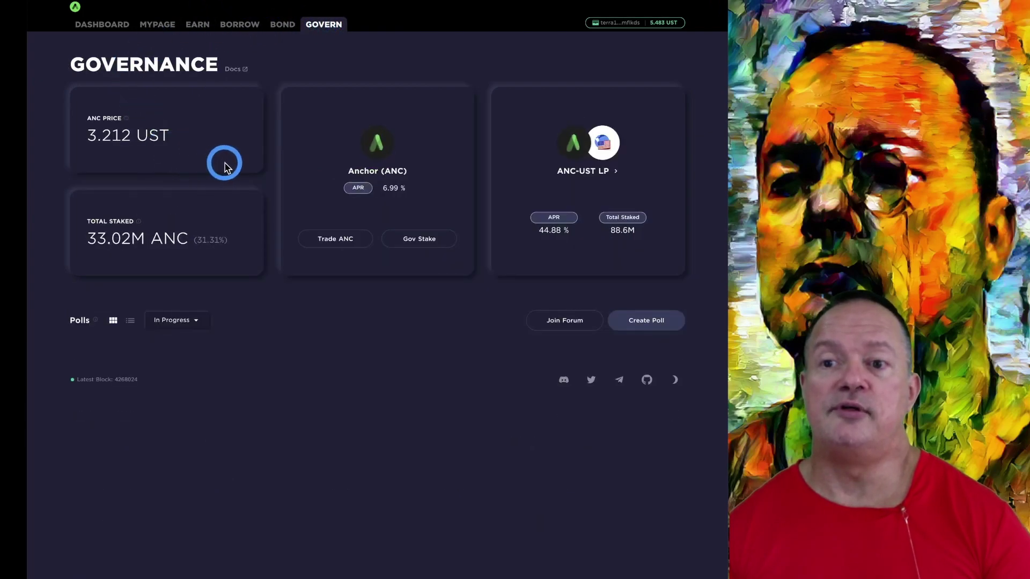
pyautogui.moveTo(559, 213)
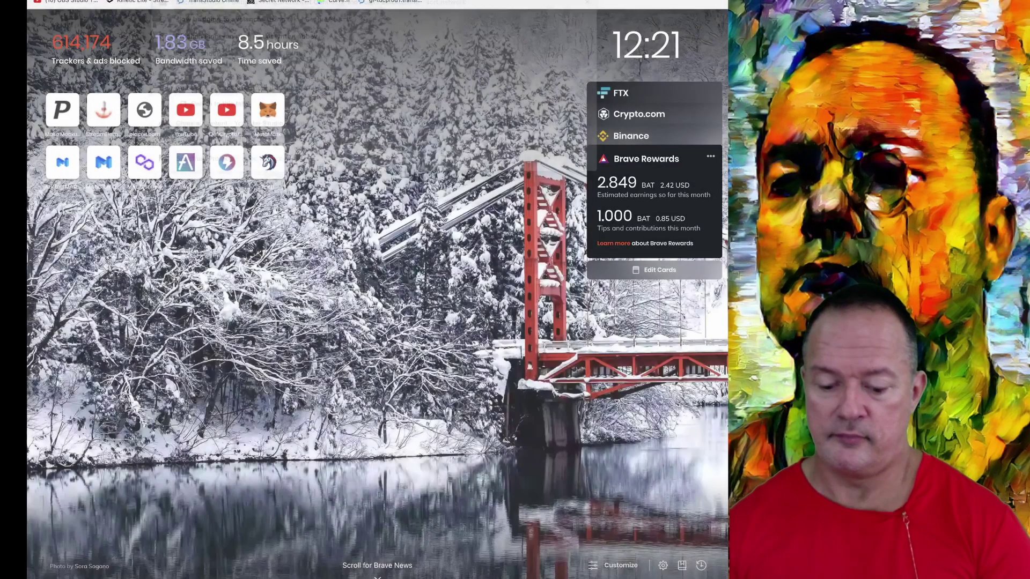
# Open the Spectrum Protocol website in a new browser tab and launch its app.
pyautogui.write('spe')
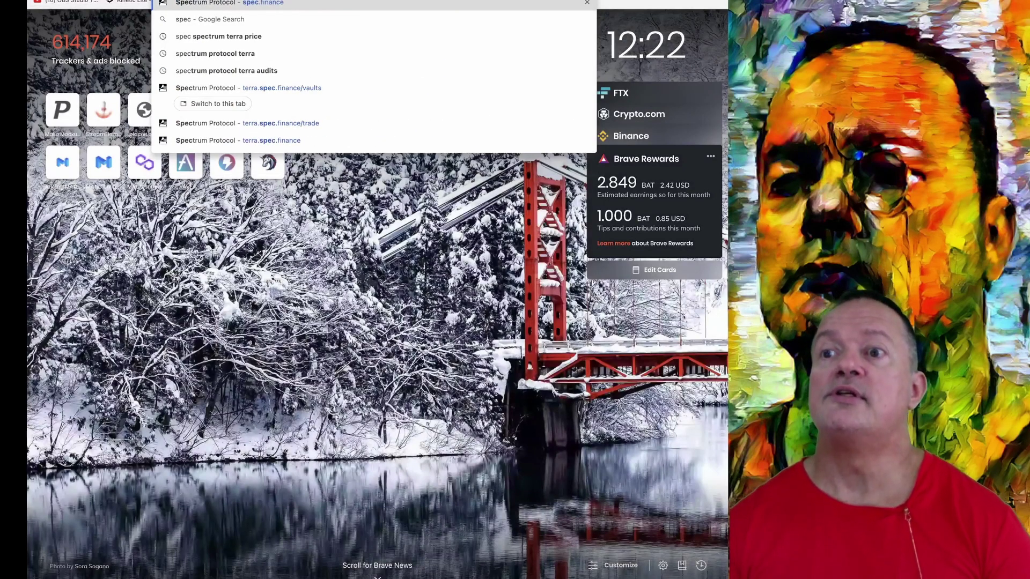
pyautogui.write('c')
pyautogui.press('Escape')
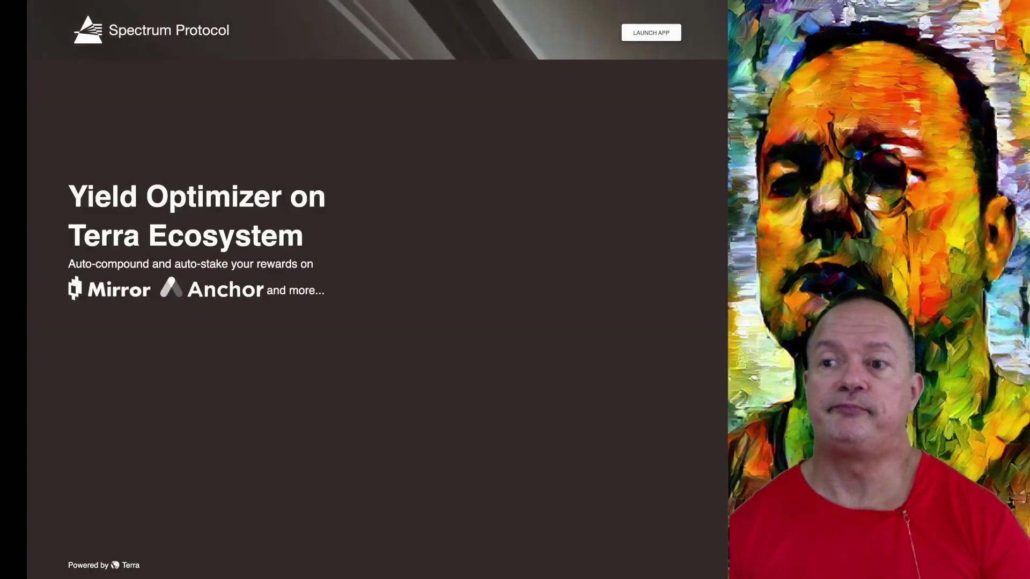
pyautogui.click(690, 30)
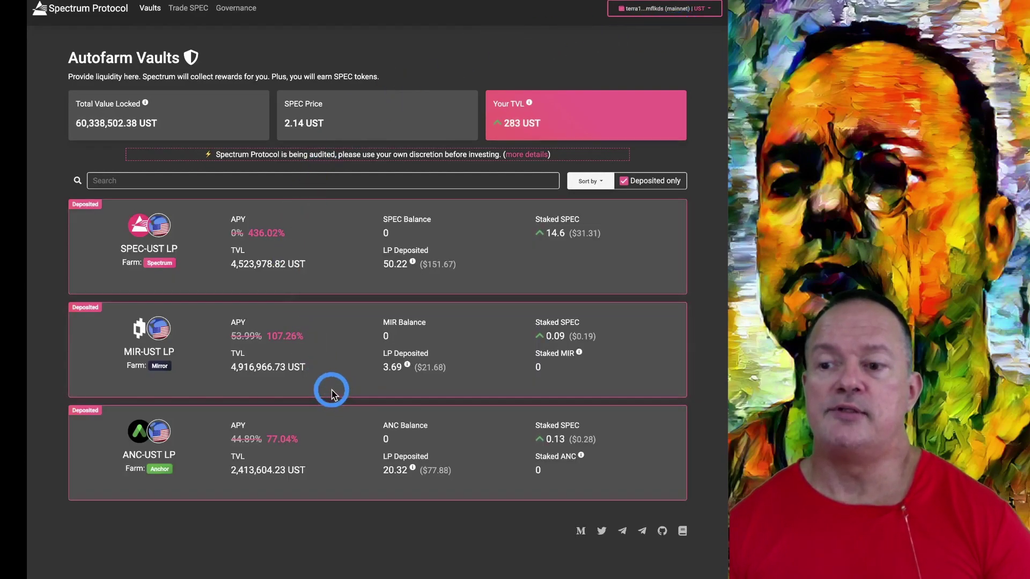
# Turn off the deposited-only filter to browse all autofarm vaults, and turn the filter back on.
pyautogui.click(624, 183)
pyautogui.scroll(-10, 420, 328)
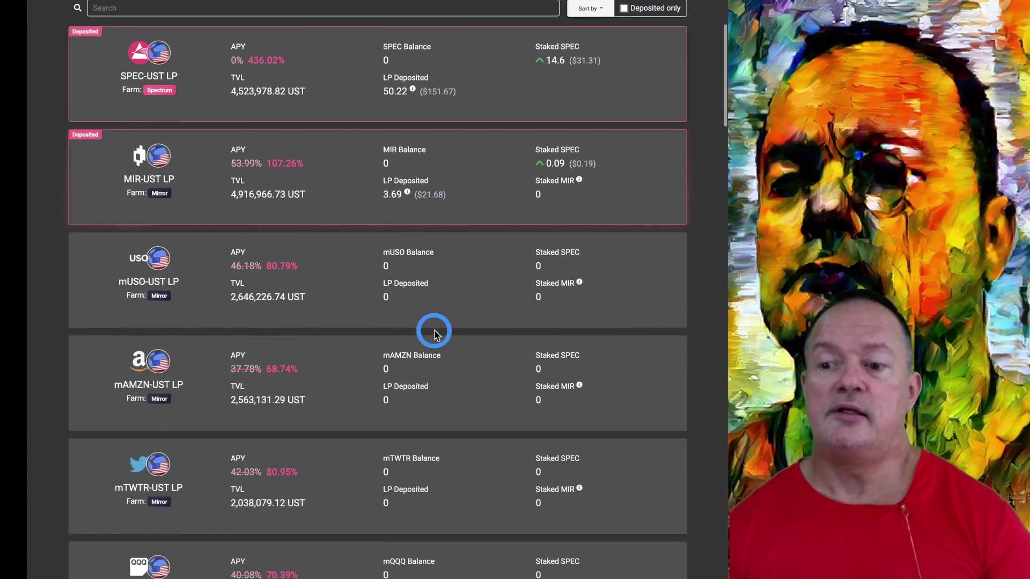
pyautogui.scroll(-20, 435, 335)
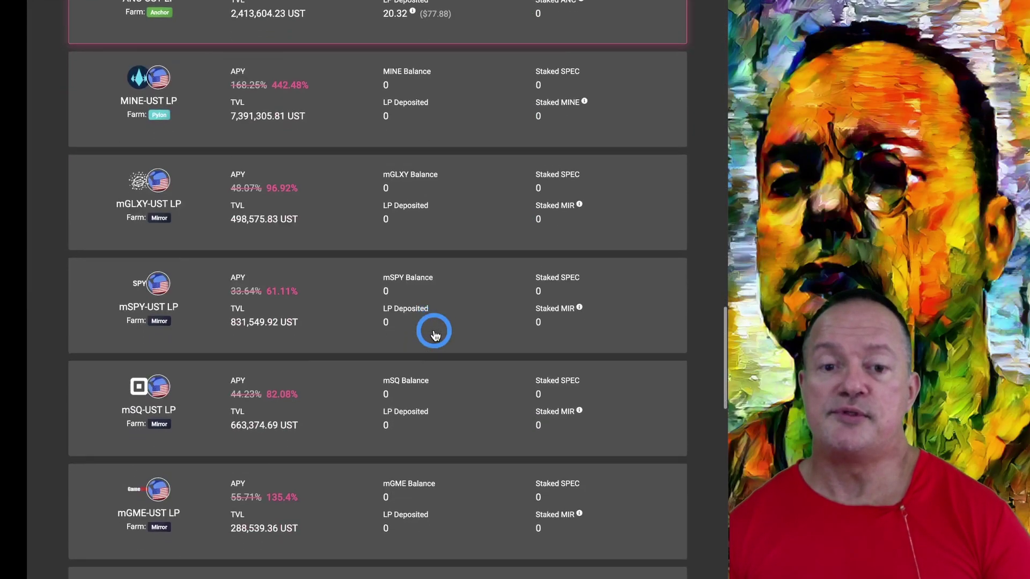
pyautogui.scroll(20, 435, 335)
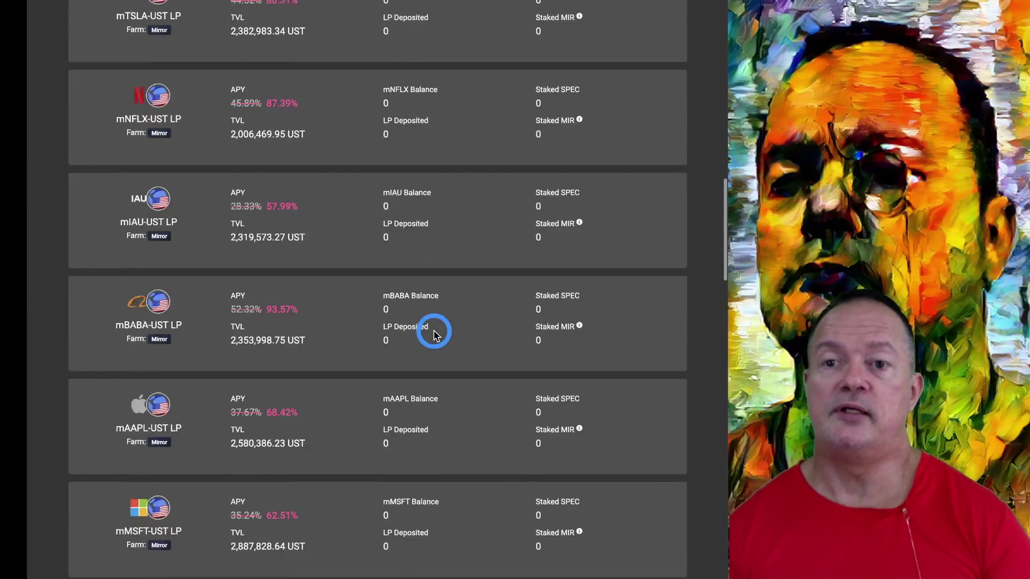
pyautogui.scroll(2, 434, 335)
pyautogui.click(624, 181)
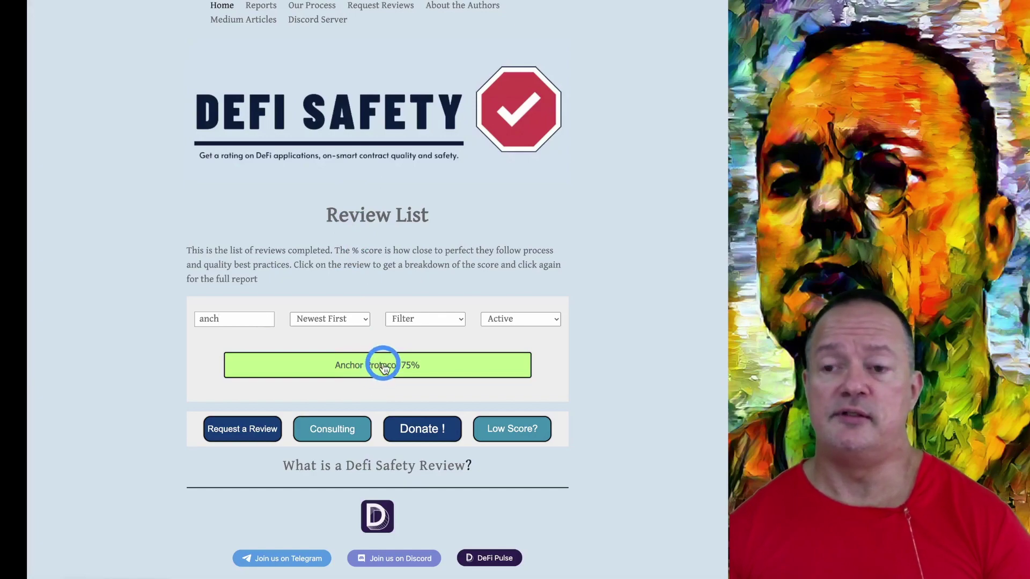
# Open the Anchor Protocol review on DeFi Safety and examine its score breakdown.
pyautogui.click(383, 368)
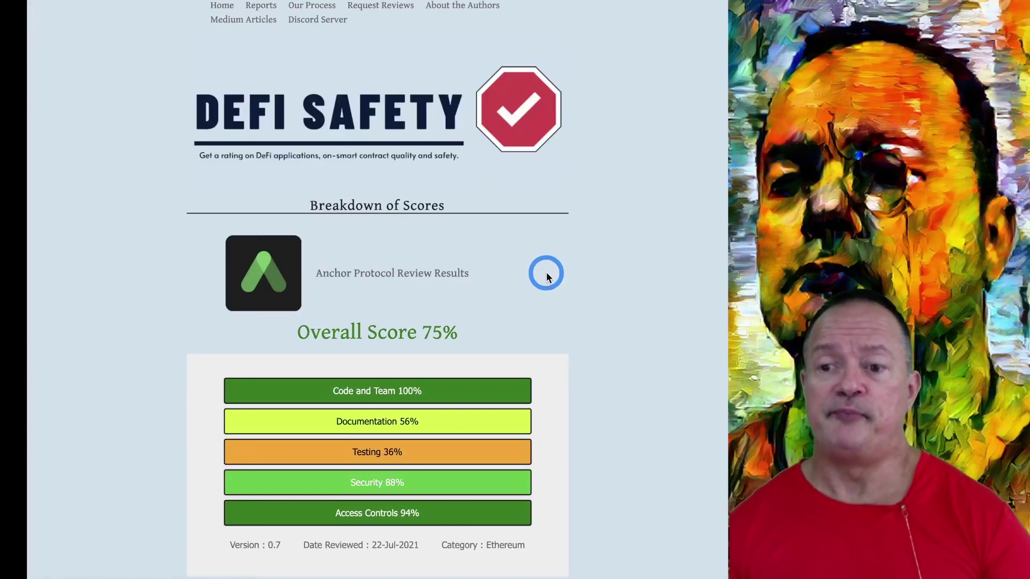
pyautogui.scroll(-1, 544, 311)
pyautogui.scroll(-2, 543, 332)
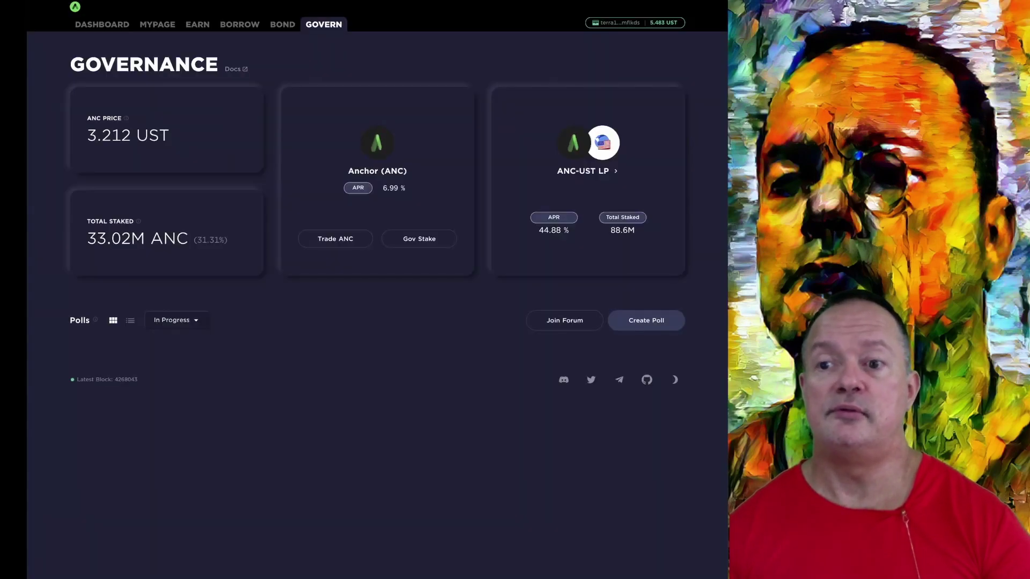
# Check the borrowing position on Anchor's Borrow page and examine the deposit interest chart on the Earn page.
pyautogui.click(239, 26)
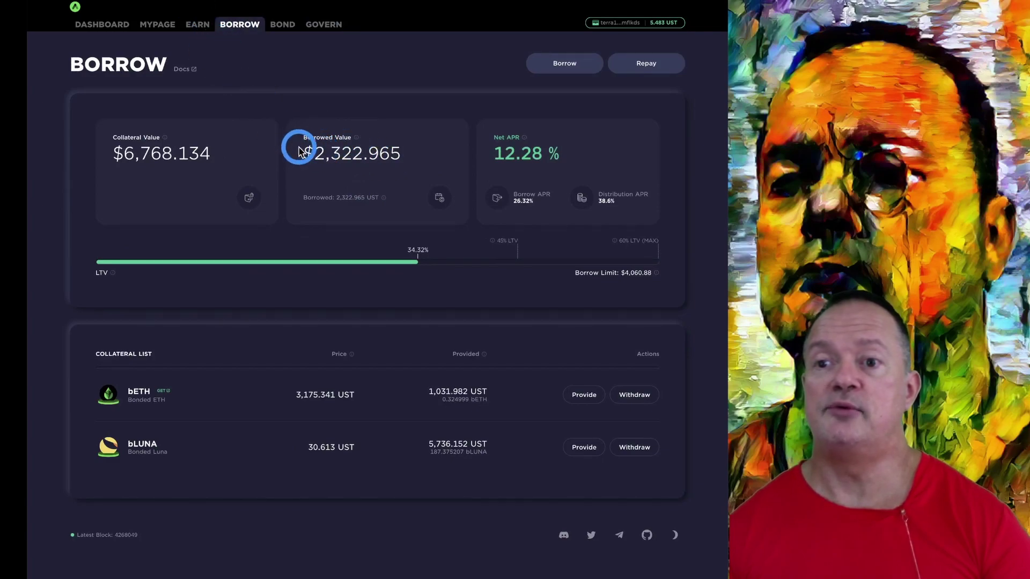
pyautogui.click(196, 24)
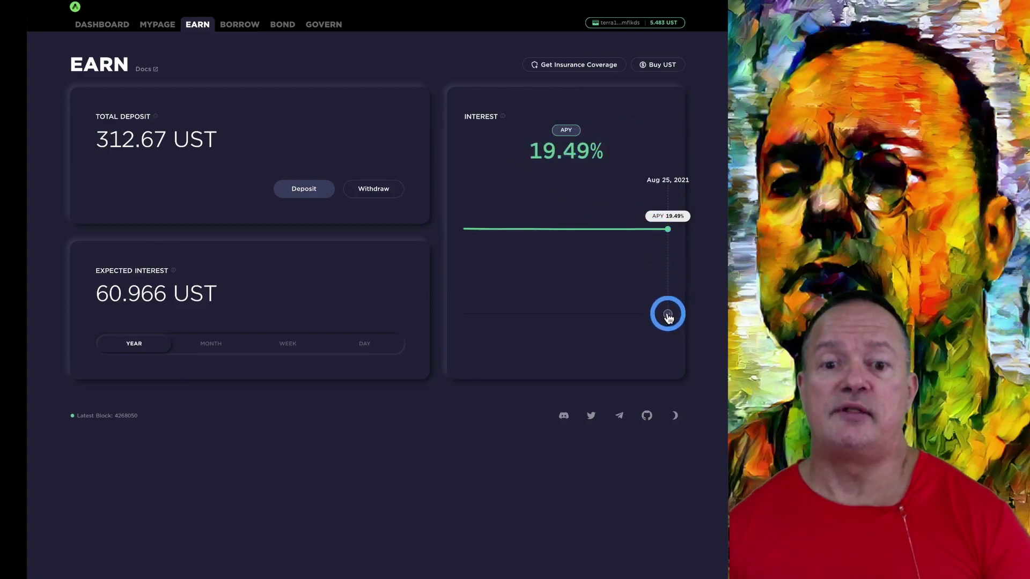
pyautogui.moveTo(660, 318)
pyautogui.mouseDown()
pyautogui.moveTo(453, 317)
pyautogui.moveTo(674, 316)
pyautogui.mouseUp()
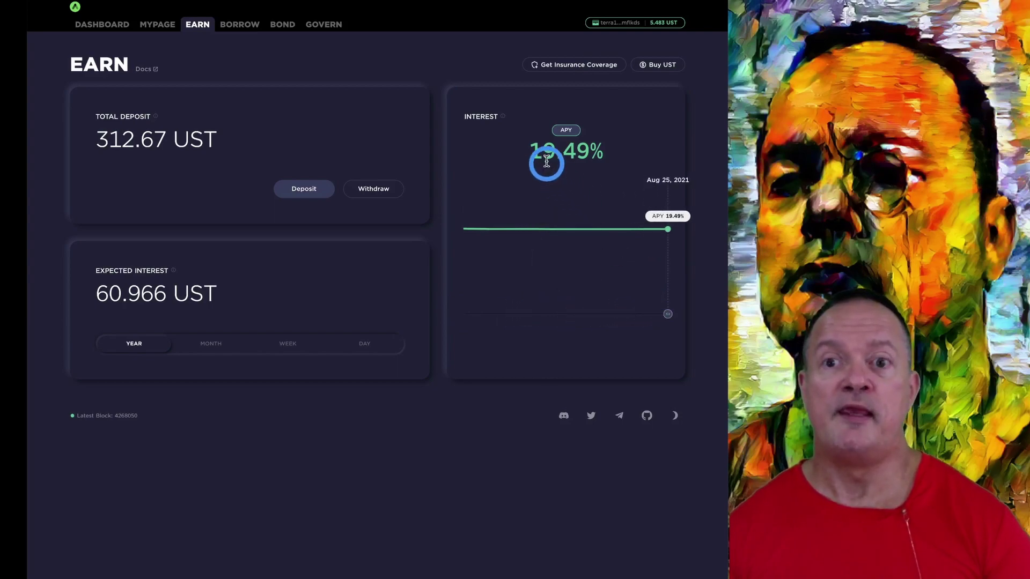